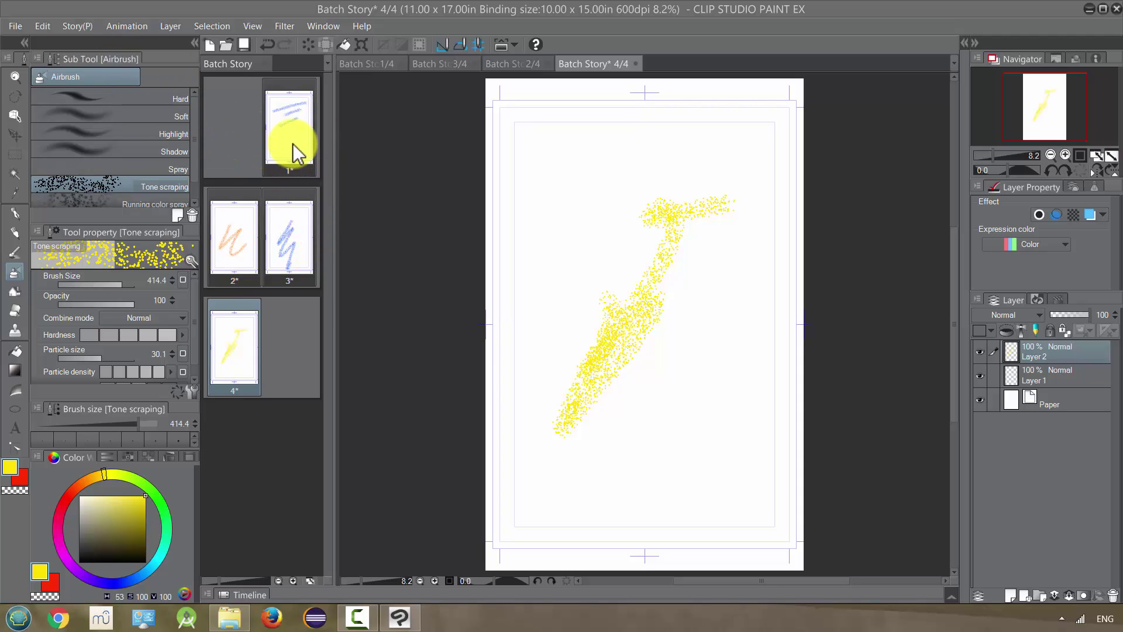
Step: Review the print settings, keep RGB colour mode, and close them without changes
{"action": "left_click", "coordinate": [16, 27]}
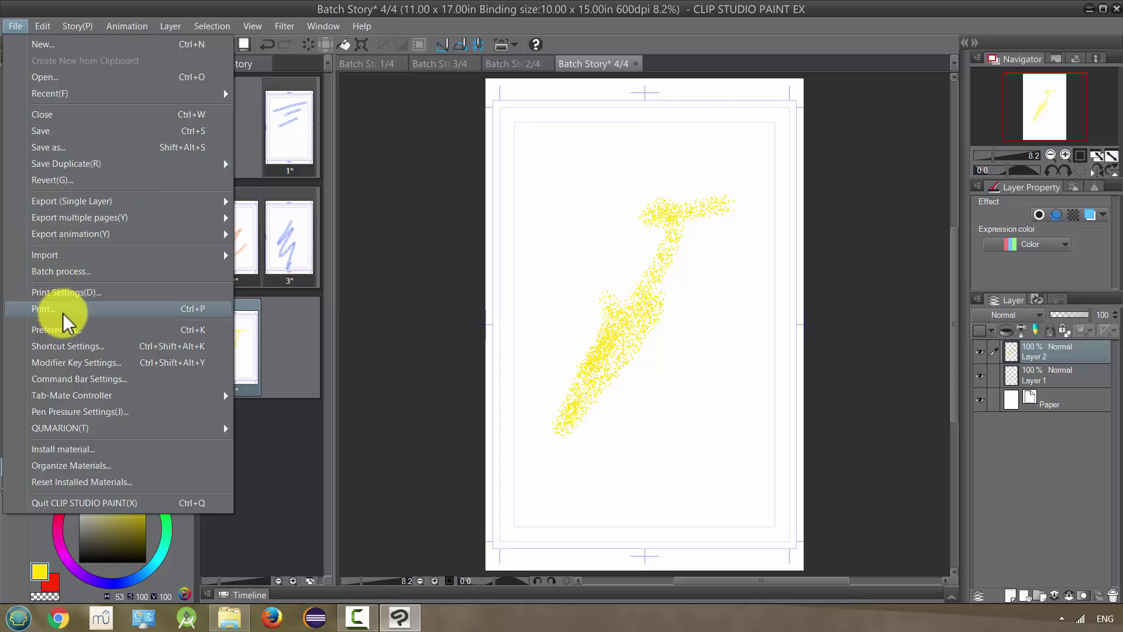
{"action": "left_click", "coordinate": [66, 295]}
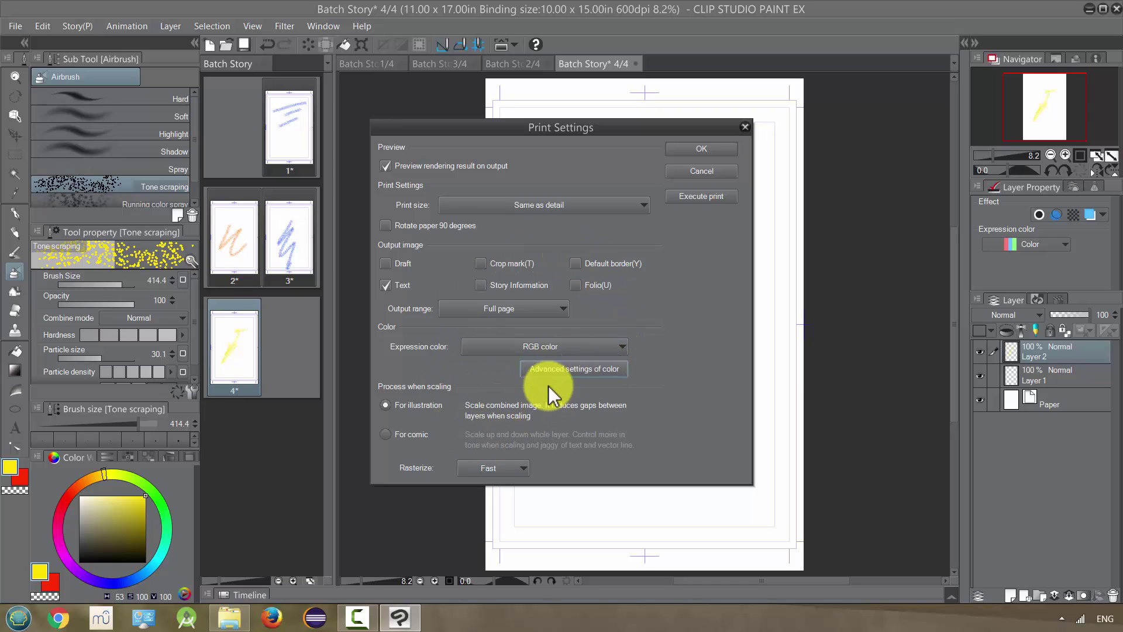
{"action": "left_click", "coordinate": [565, 347]}
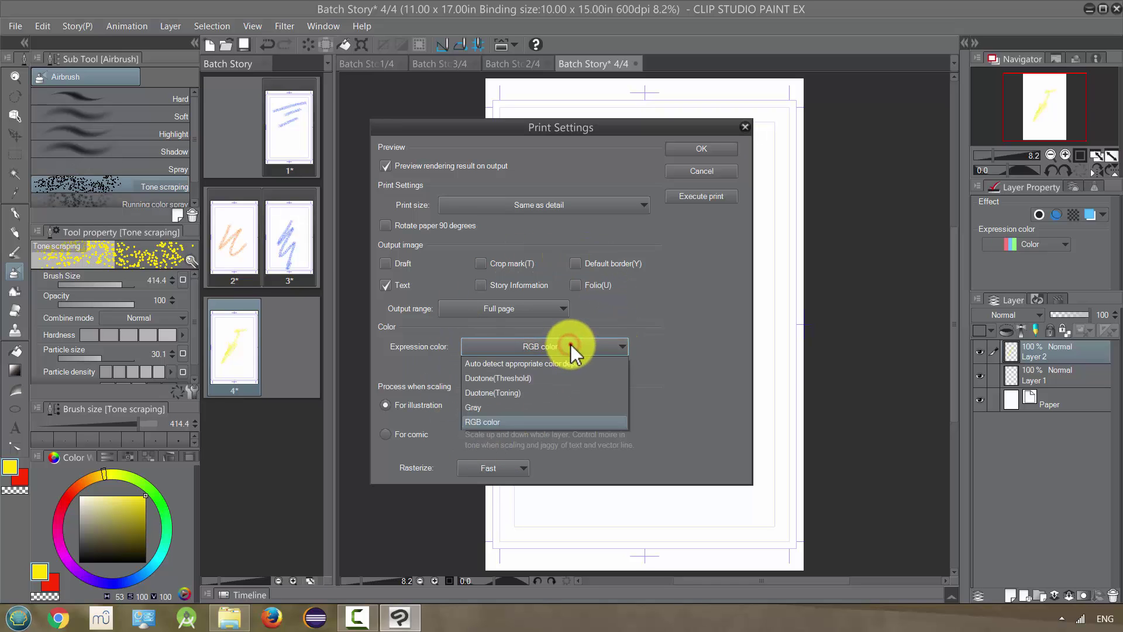
{"action": "left_click", "coordinate": [570, 348]}
{"action": "left_click", "coordinate": [699, 172]}
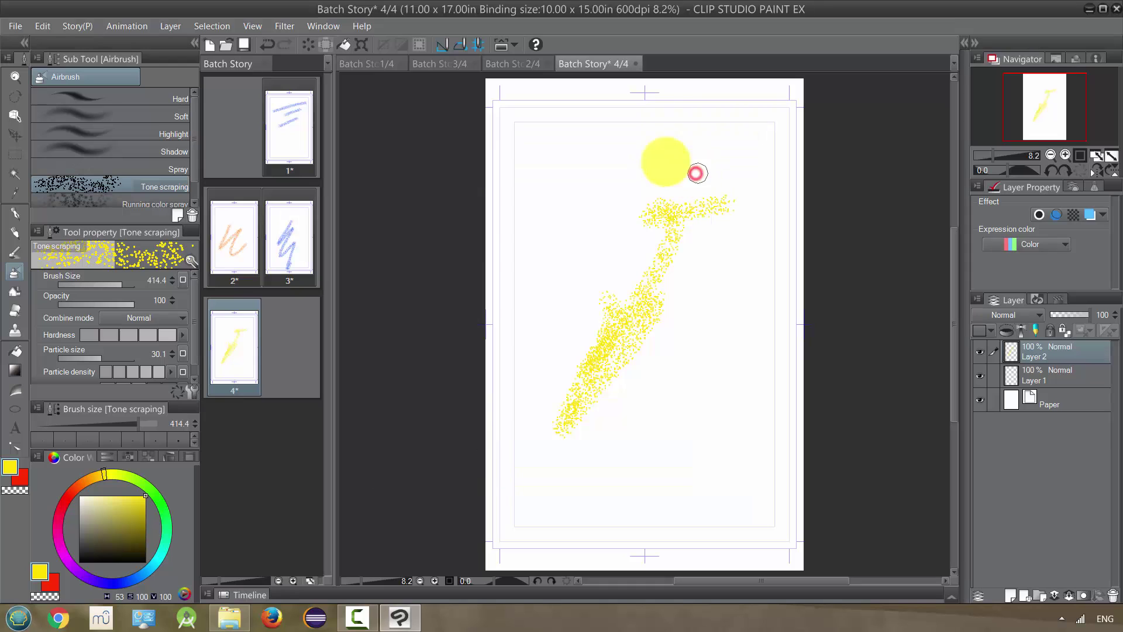
Step: Start printing with Foxit PhantomPDF Printer as the printer and the print range set to All pages
{"action": "left_click", "coordinate": [17, 26]}
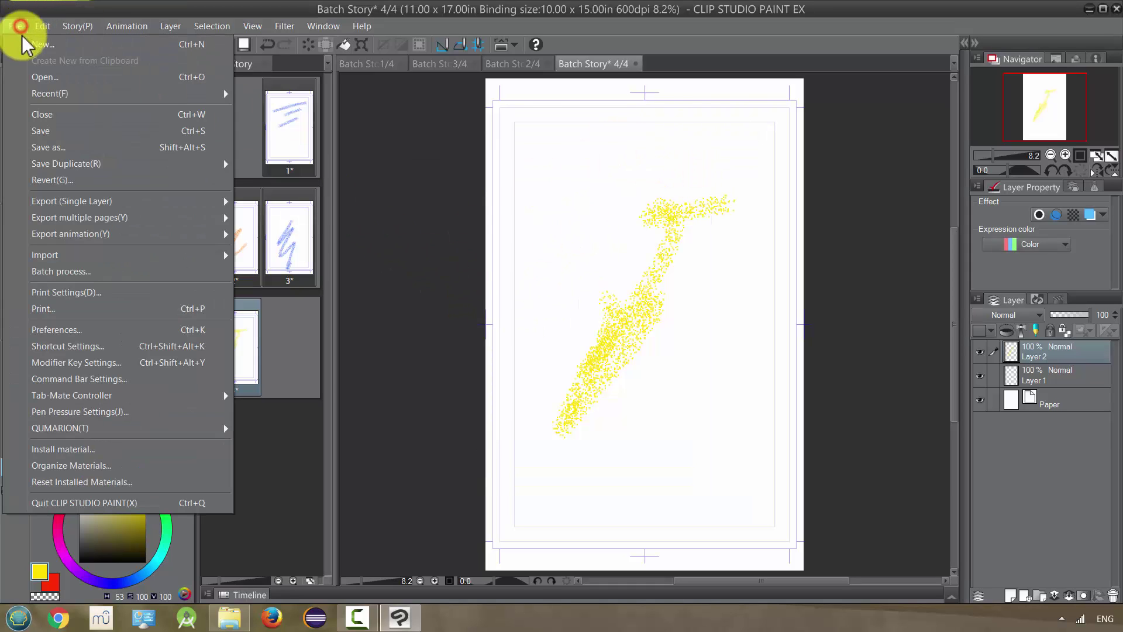
{"action": "left_click", "coordinate": [48, 310]}
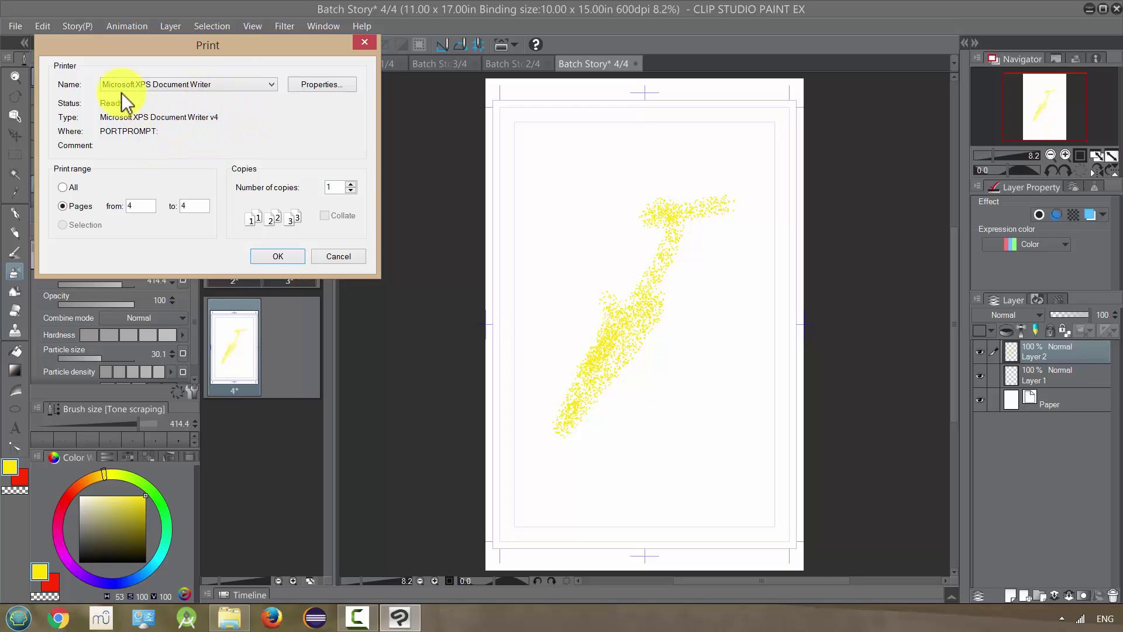
{"action": "left_click", "coordinate": [228, 85]}
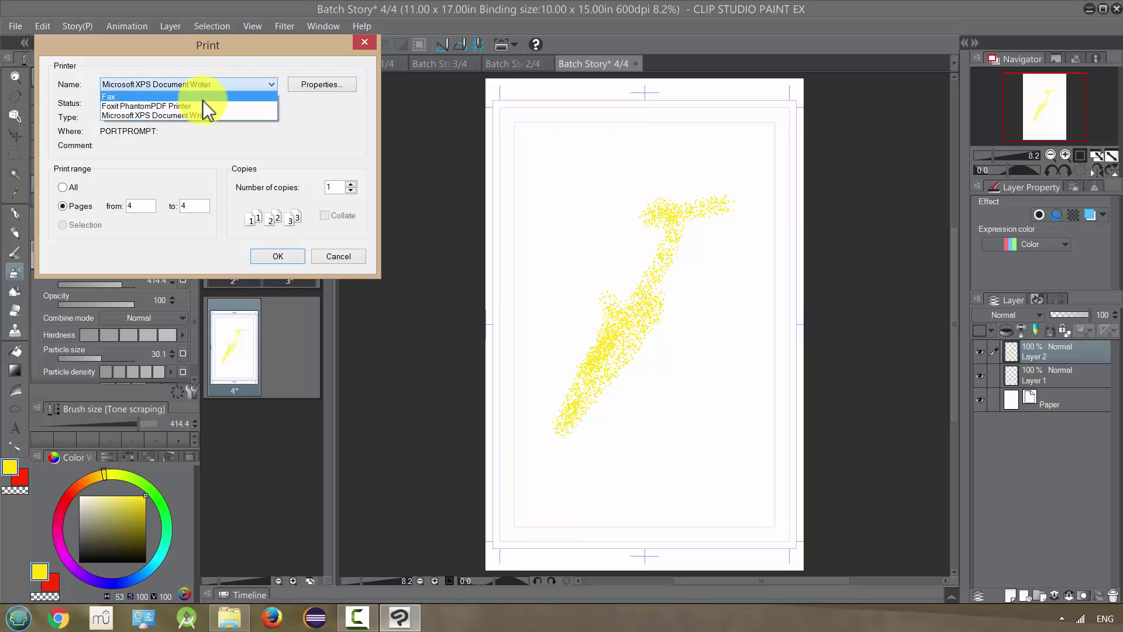
{"action": "left_click", "coordinate": [208, 105]}
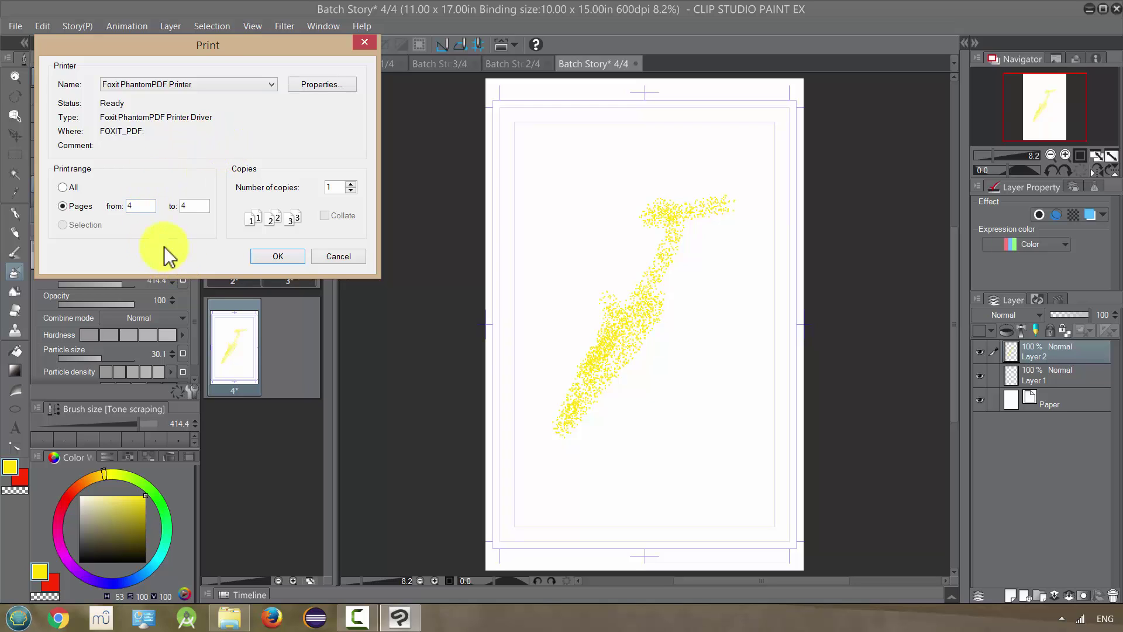
{"action": "left_click", "coordinate": [63, 187]}
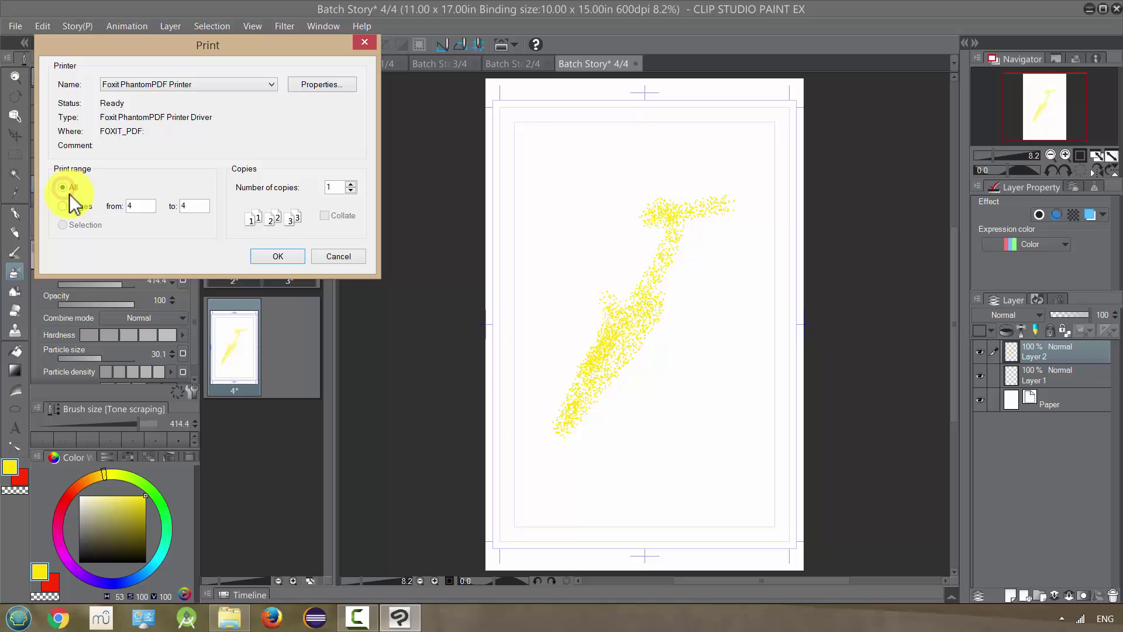
{"action": "left_click", "coordinate": [320, 85]}
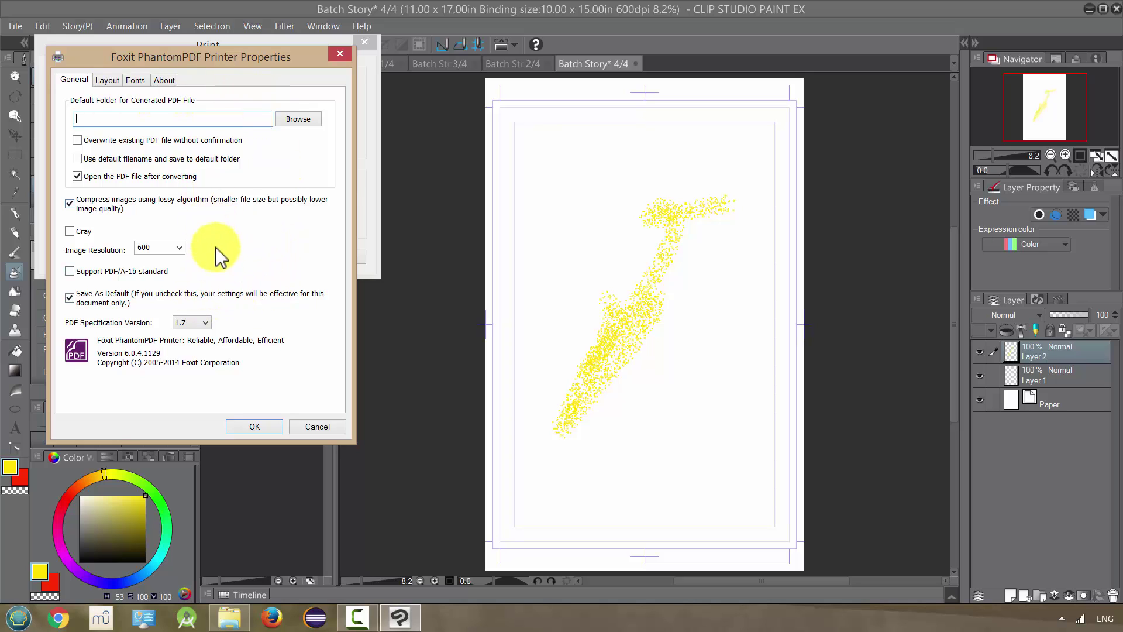
{"action": "left_click", "coordinate": [264, 427]}
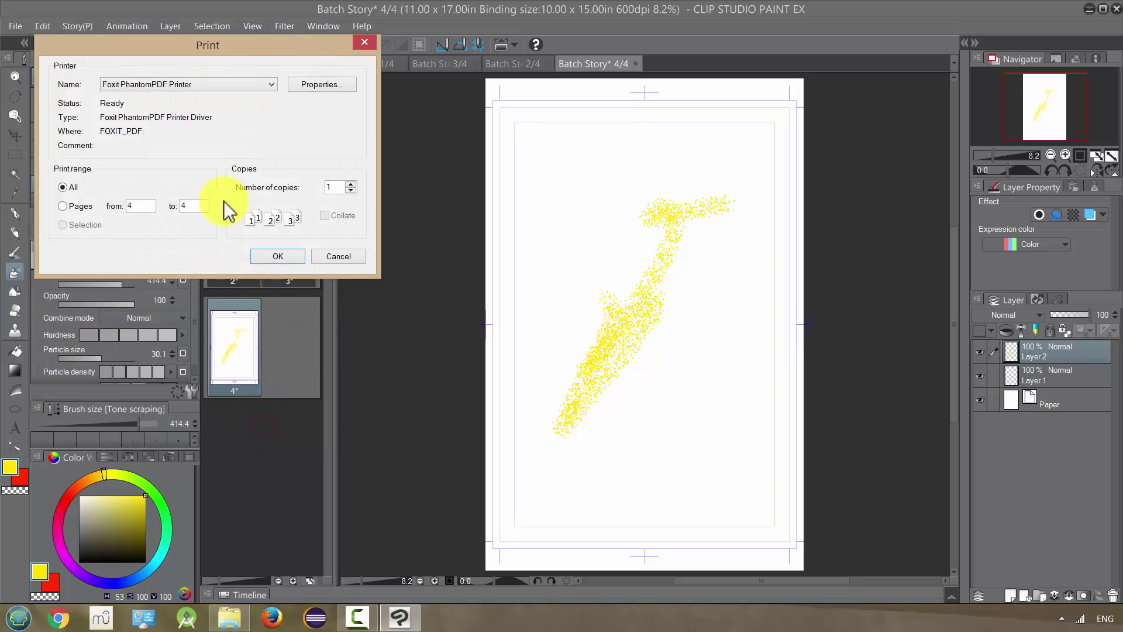
Step: Confirm the print and save the output as 'Pdf Story' in the COURSE STUFF folder
{"action": "left_click", "coordinate": [282, 257]}
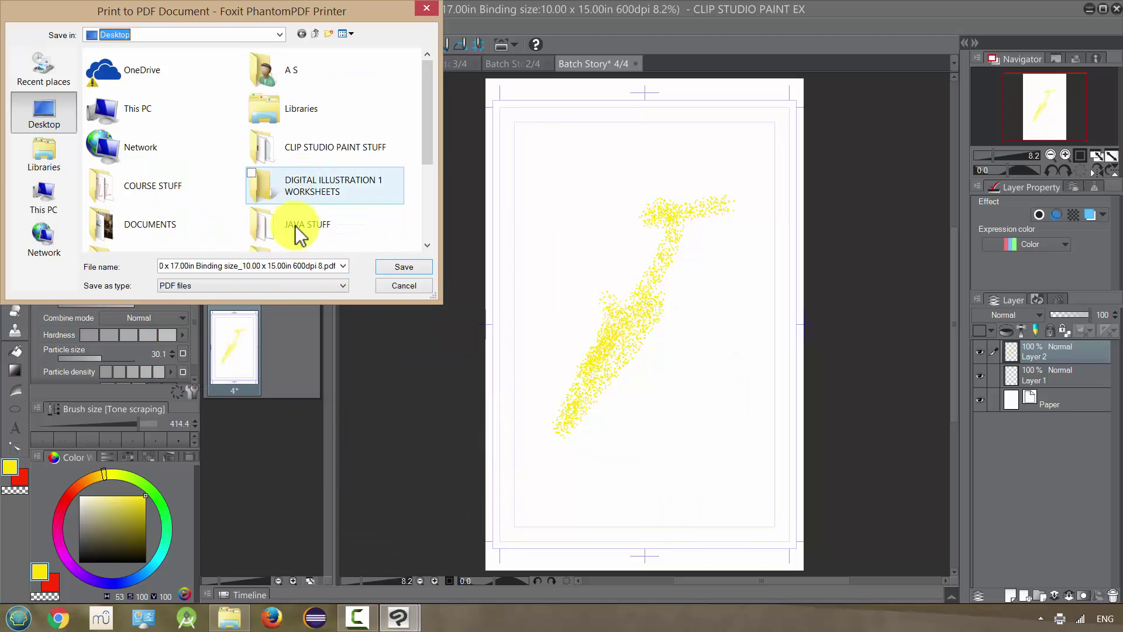
{"action": "double_click", "coordinate": [142, 187]}
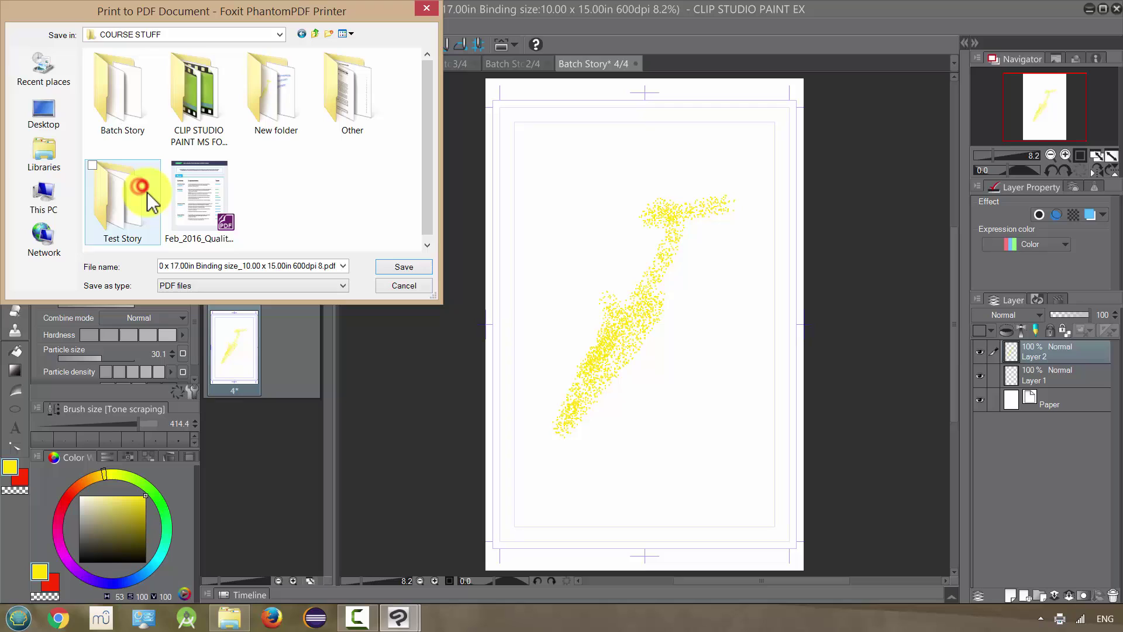
{"action": "left_click", "coordinate": [261, 265]}
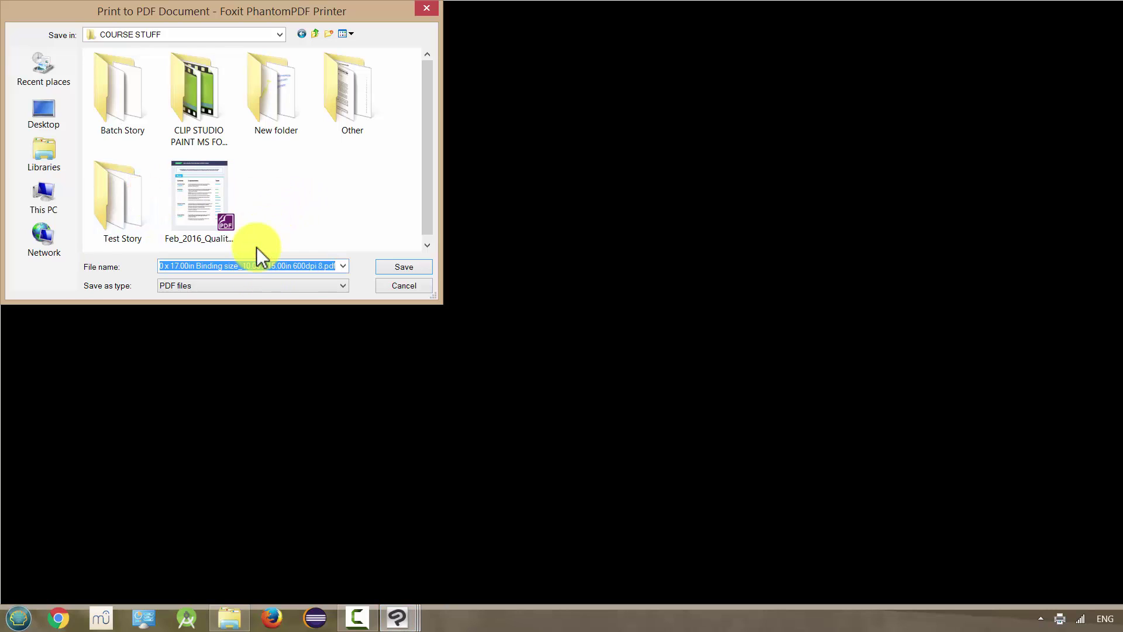
{"action": "type", "text": "Pdf Story"}
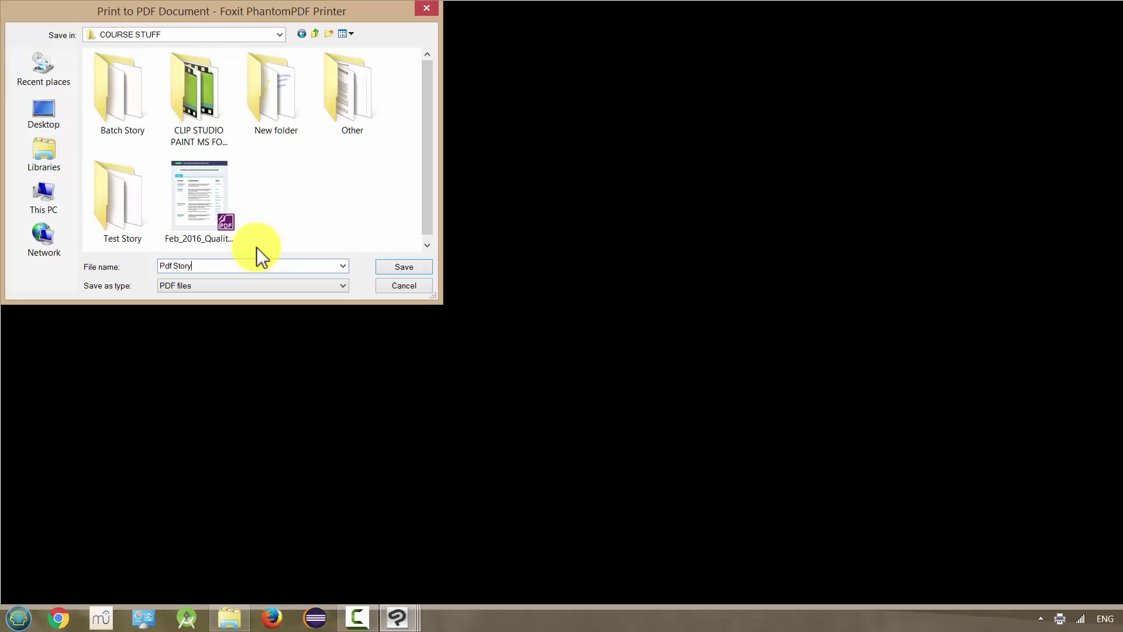
{"action": "left_click", "coordinate": [412, 268]}
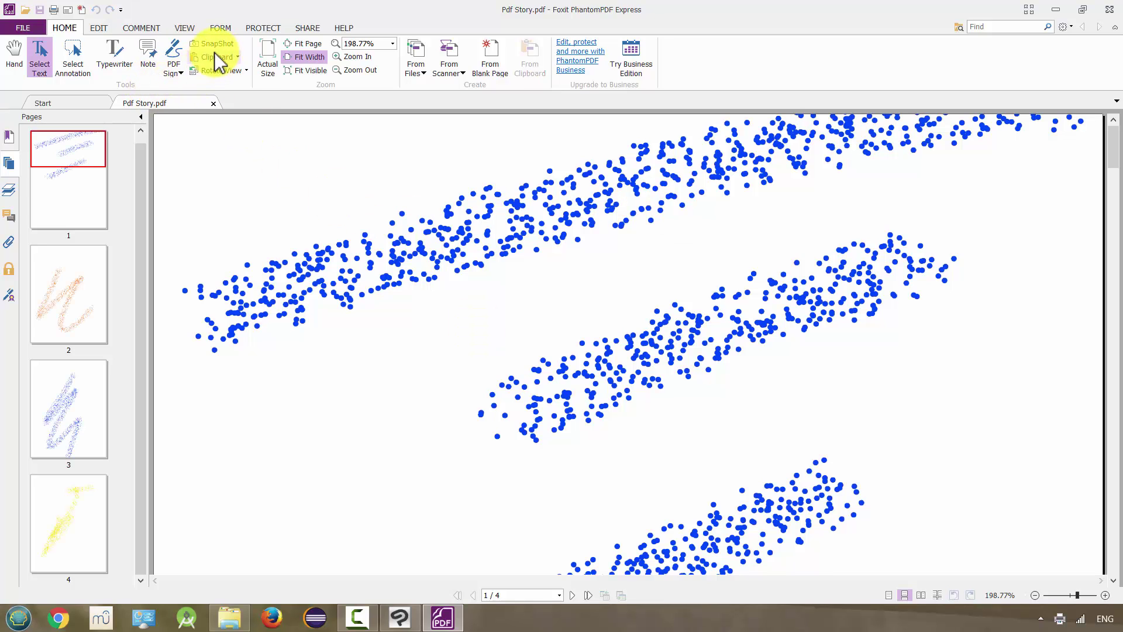
Step: Fit the PDF page in view and compare it against the story in Clip Studio Paint
{"action": "left_click", "coordinate": [308, 43]}
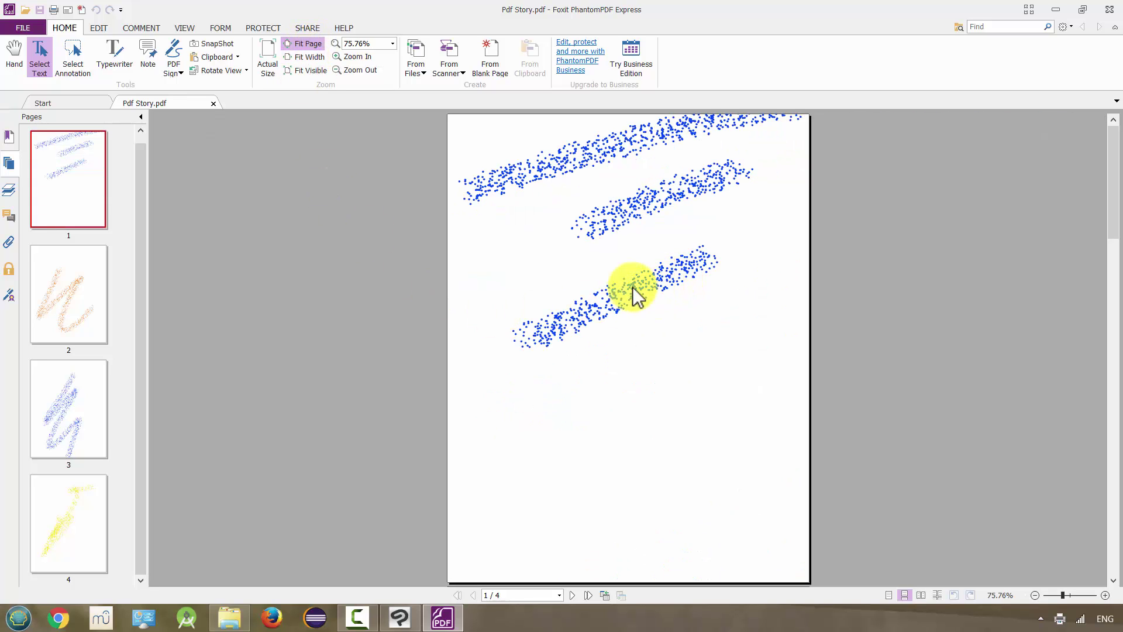
{"action": "left_click", "coordinate": [401, 617]}
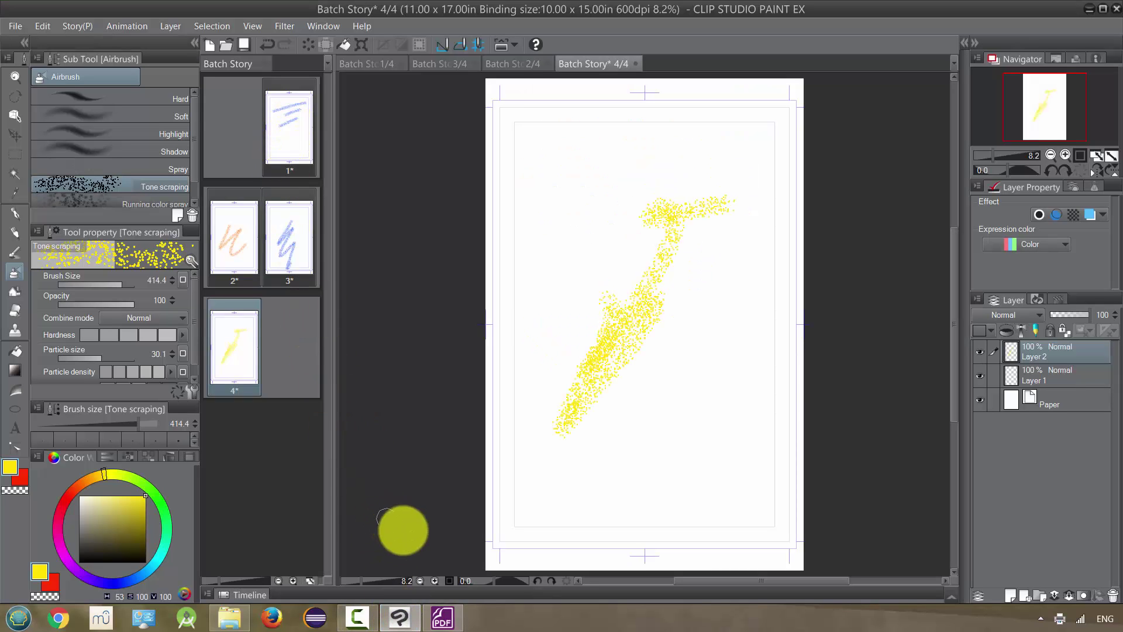
{"action": "left_click", "coordinate": [401, 617]}
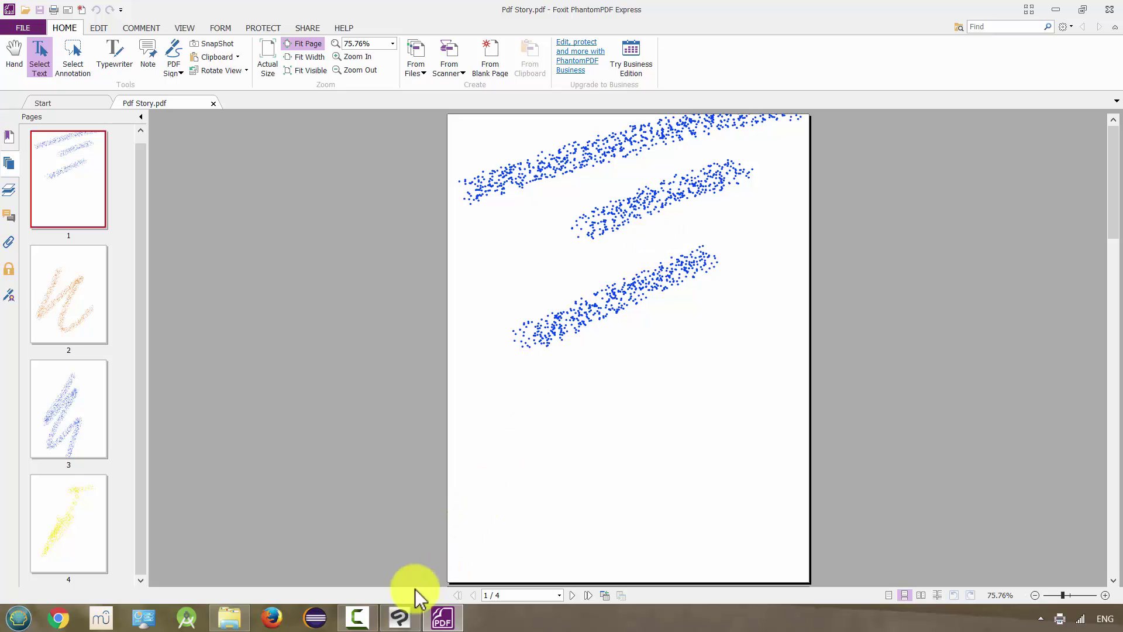
{"action": "left_click", "coordinate": [400, 617]}
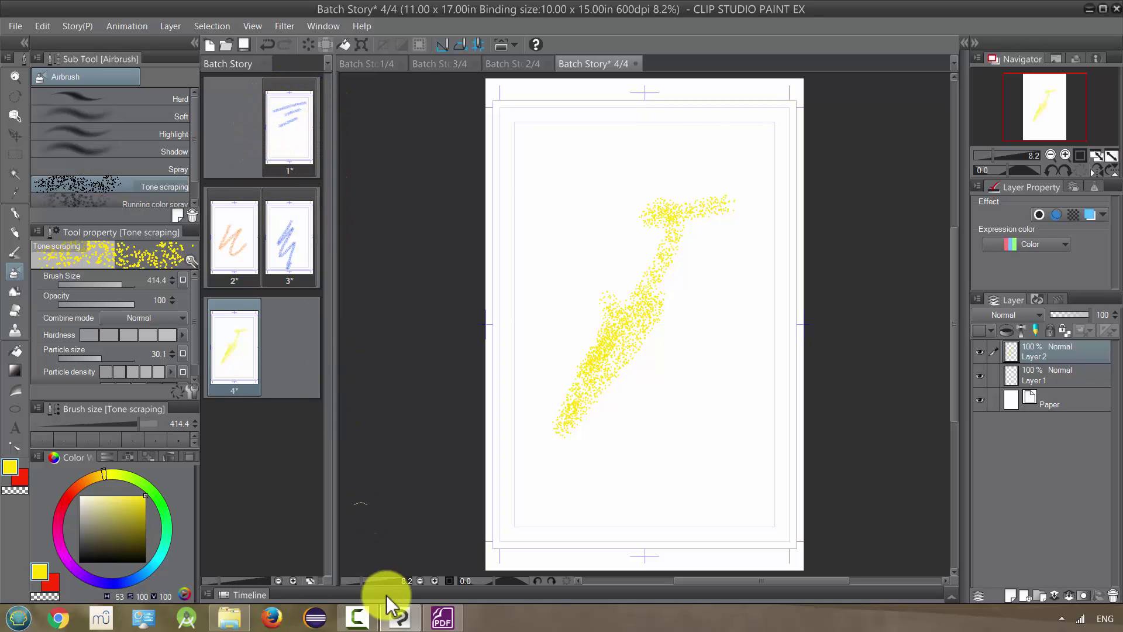
{"action": "left_click", "coordinate": [400, 617]}
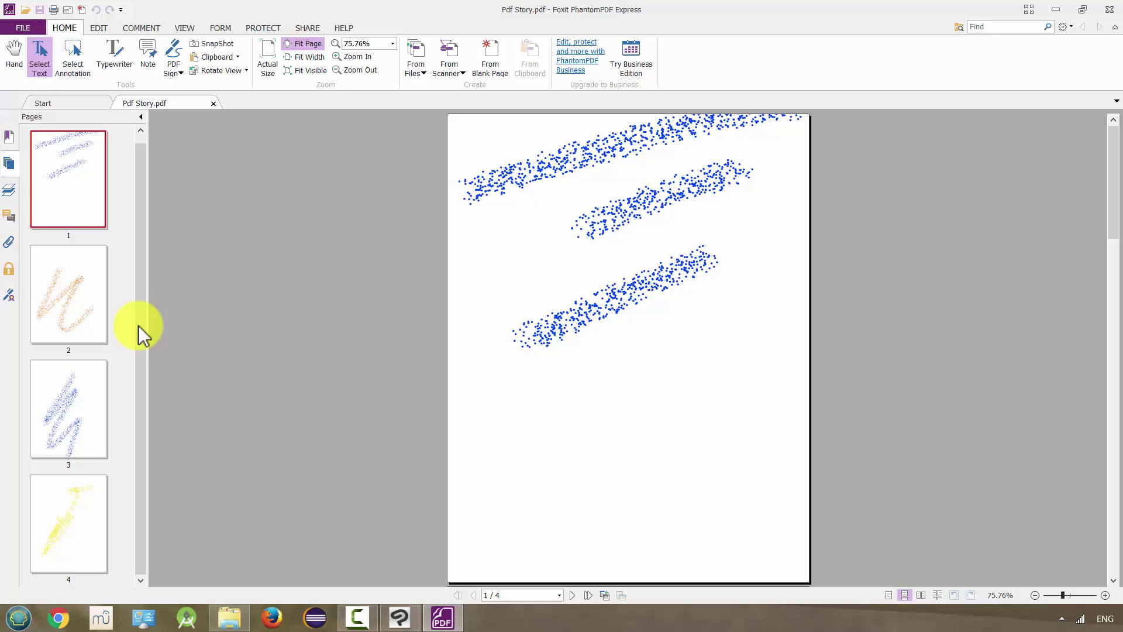
Step: Scroll through the PDF to the yellow fourth page, then bring up File Explorer
{"action": "left_click", "coordinate": [138, 356]}
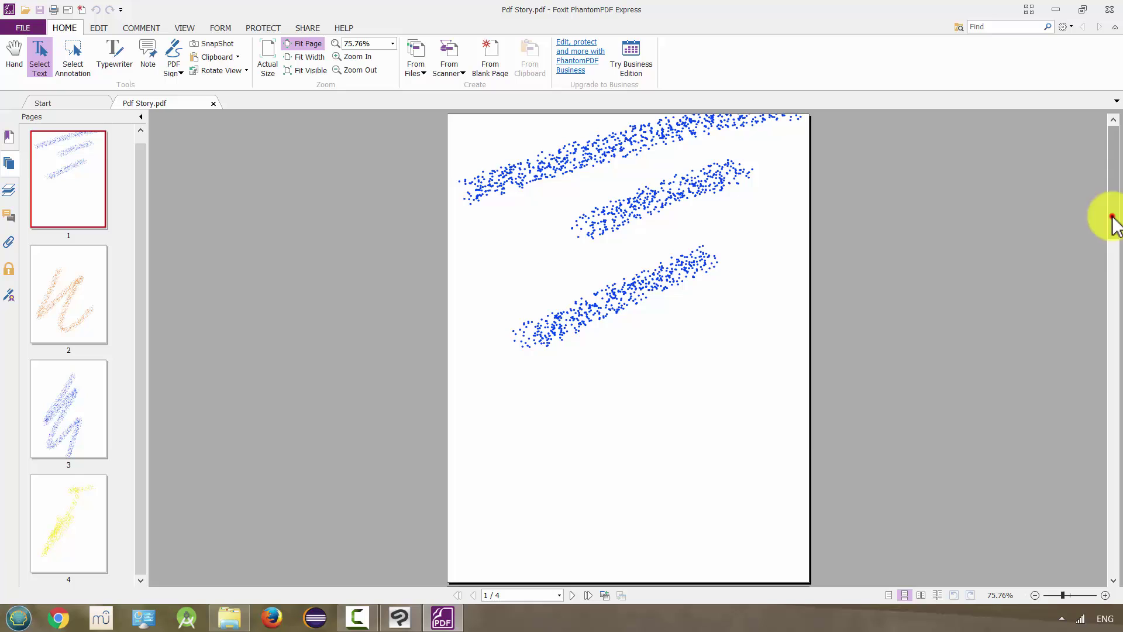
{"action": "left_click_drag", "start_coordinate": [1110, 221], "coordinate": [1100, 381]}
{"action": "left_click", "coordinate": [1109, 398]}
{"action": "left_click", "coordinate": [1110, 408]}
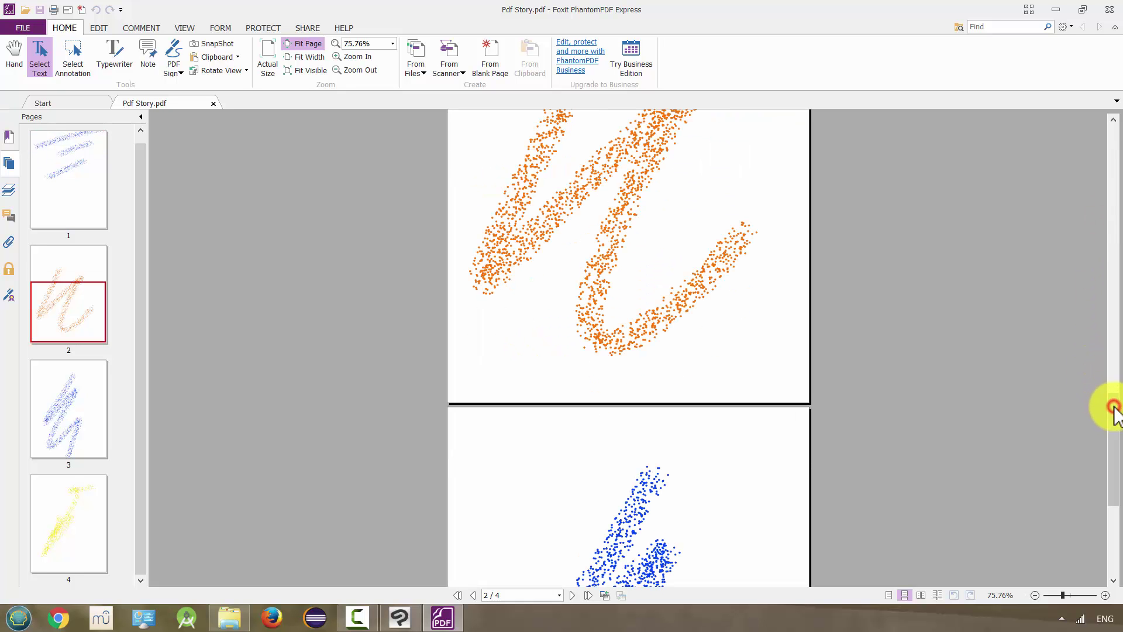
{"action": "left_click", "coordinate": [1113, 497]}
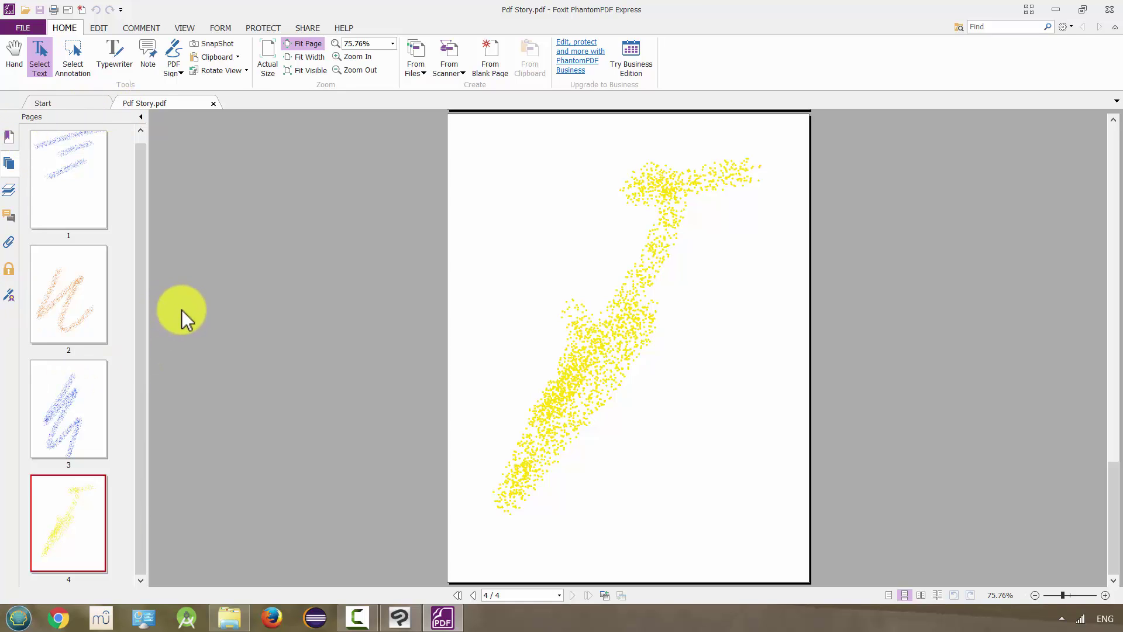
{"action": "left_click", "coordinate": [229, 617]}
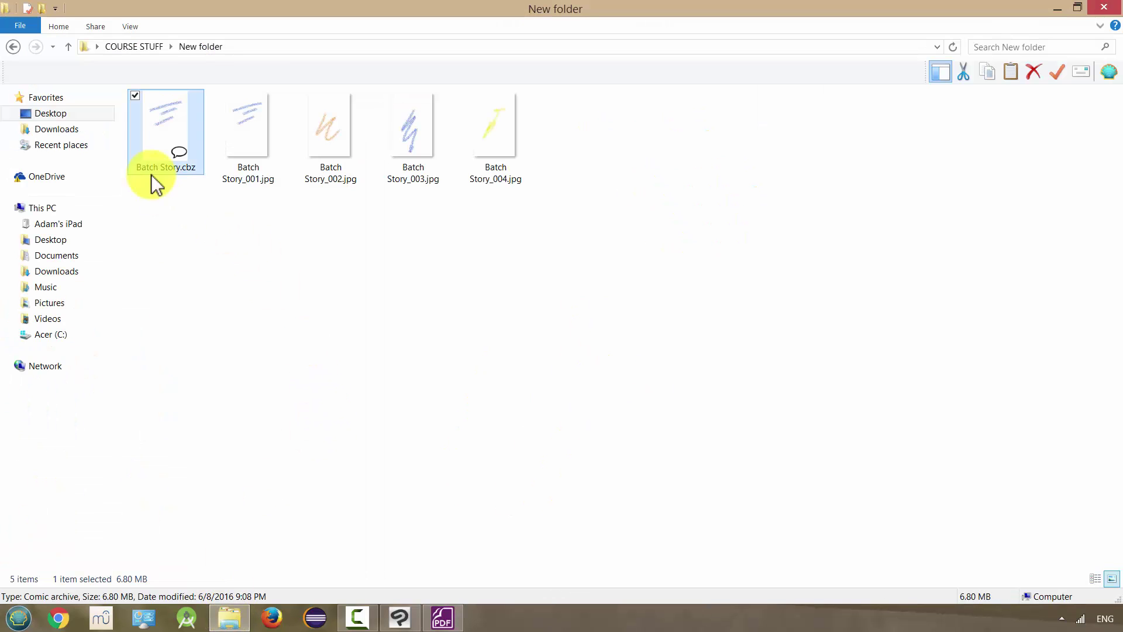
Step: Check Pdf Story.pdf (2.80 MB) in COURSE STUFF, look inside New folder, and go back
{"action": "left_click", "coordinate": [143, 46]}
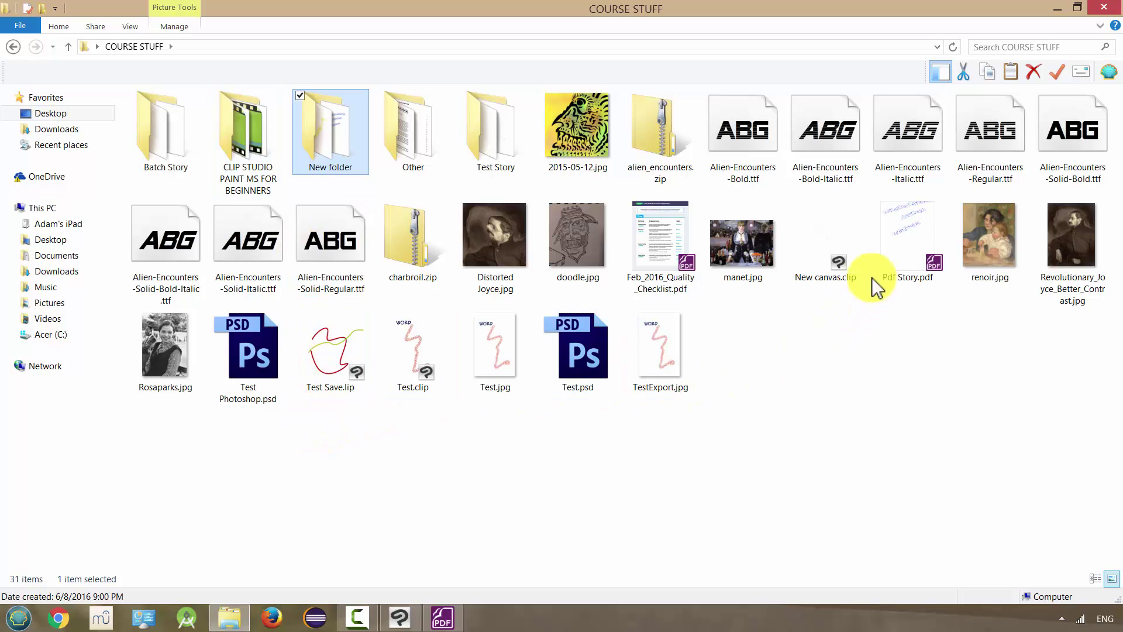
{"action": "left_click", "coordinate": [913, 255]}
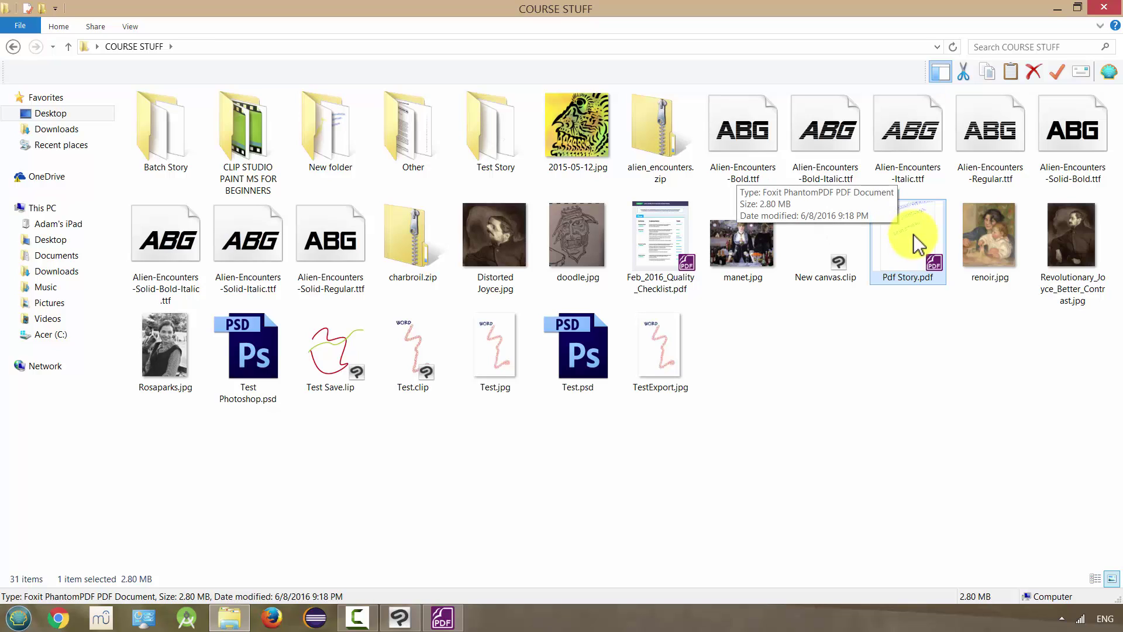
{"action": "key", "text": "n"}
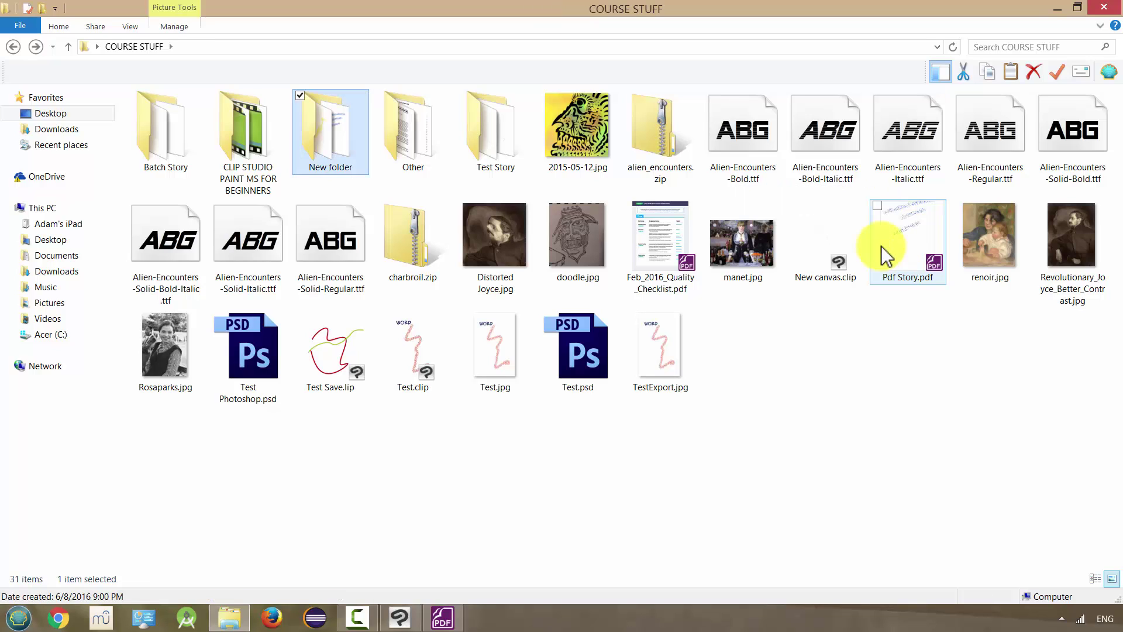
{"action": "double_click", "coordinate": [333, 147]}
{"action": "left_click", "coordinate": [175, 145]}
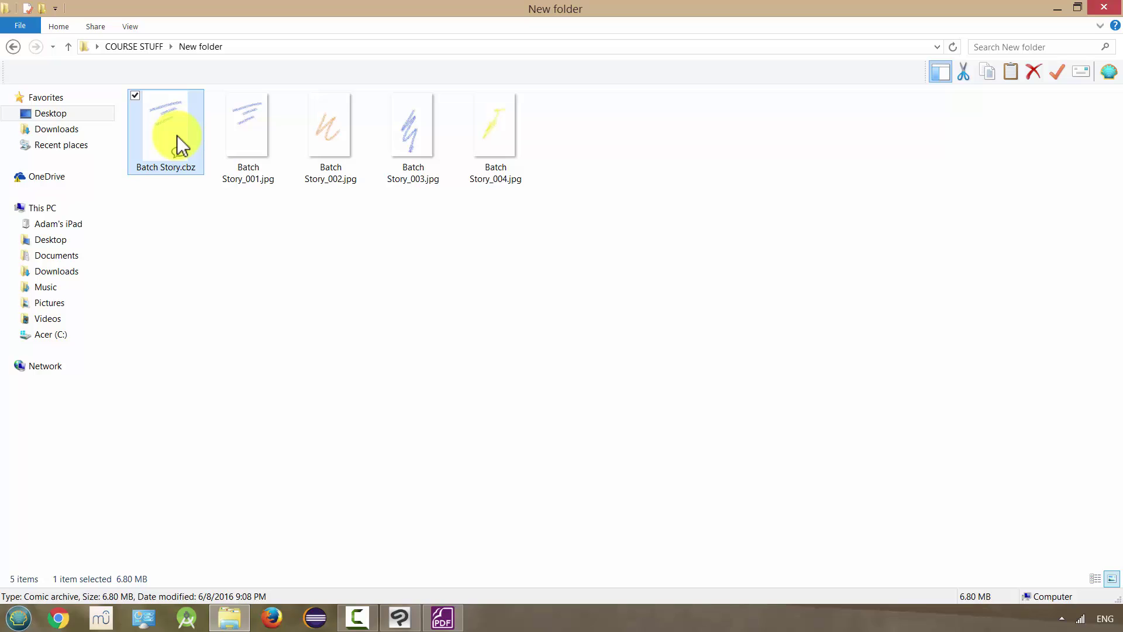
{"action": "left_click", "coordinate": [14, 47]}
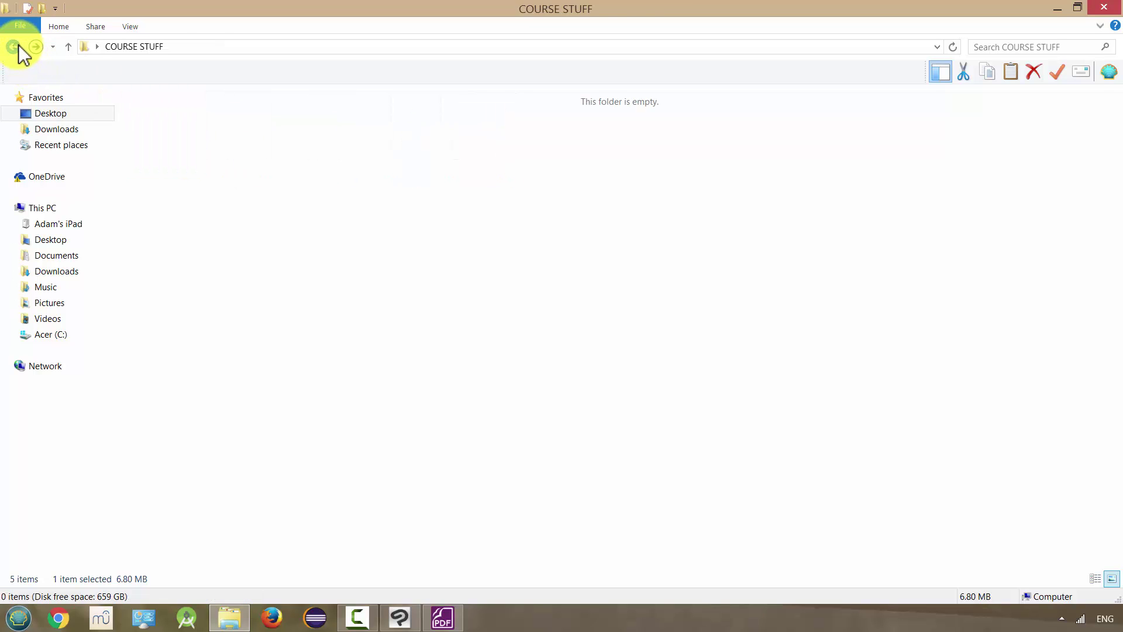